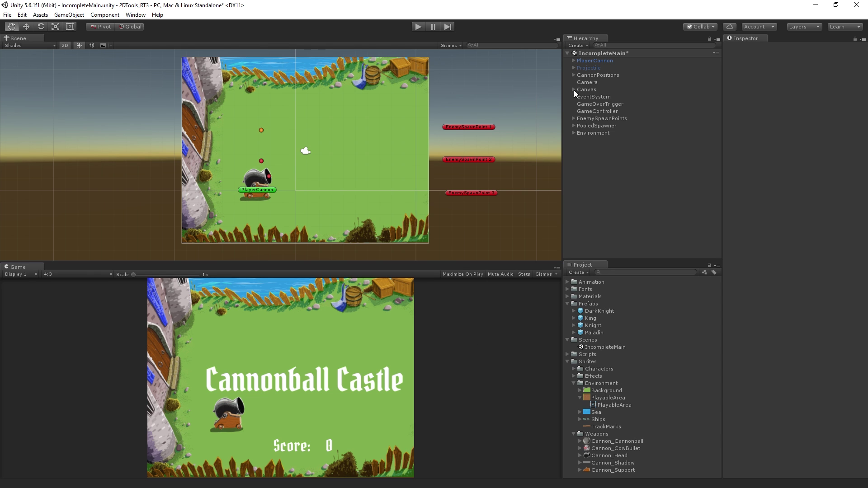
# Deactivate the Canvas overlay and drag the PlayableArea sprite from Sprites/Environment into the Hierarchy.
pyautogui.click(588, 90)
pyautogui.click(745, 48)
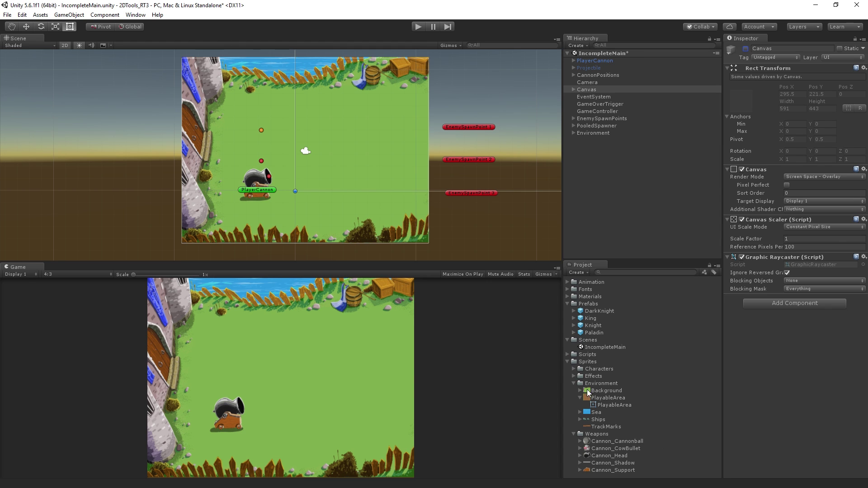
pyautogui.click(606, 384)
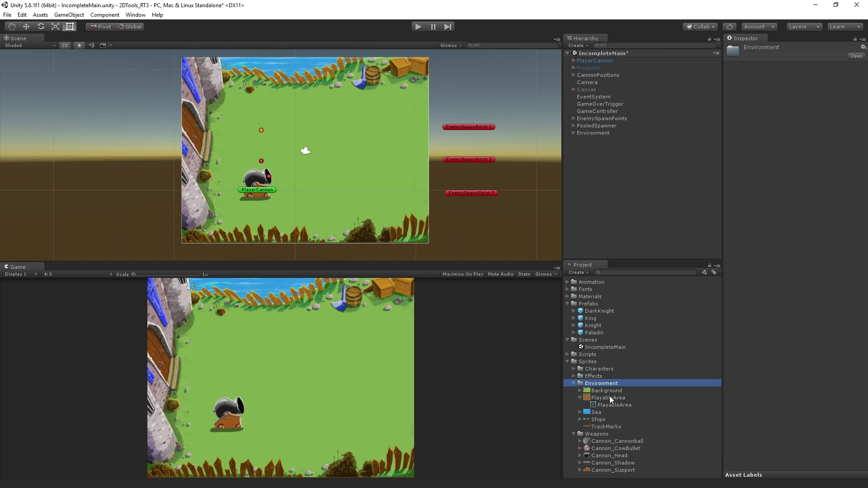
pyautogui.moveTo(626, 397); pyautogui.dragTo(611, 208)
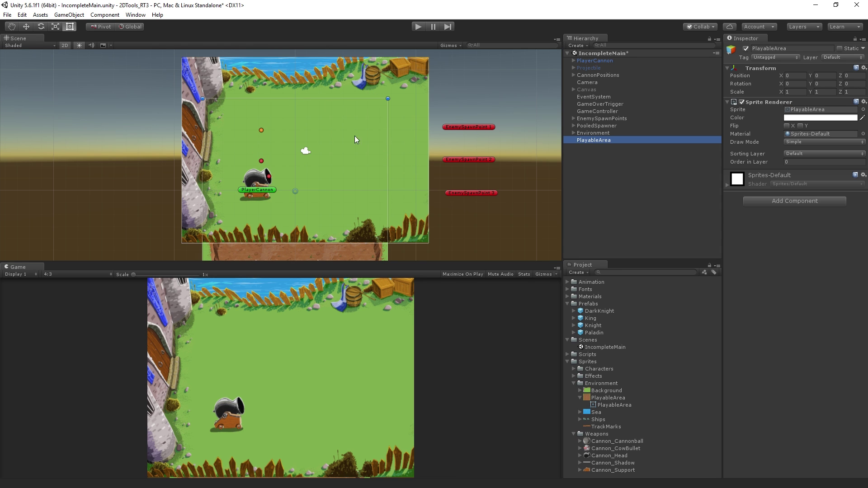
pyautogui.click(66, 45)
pyautogui.press('w')
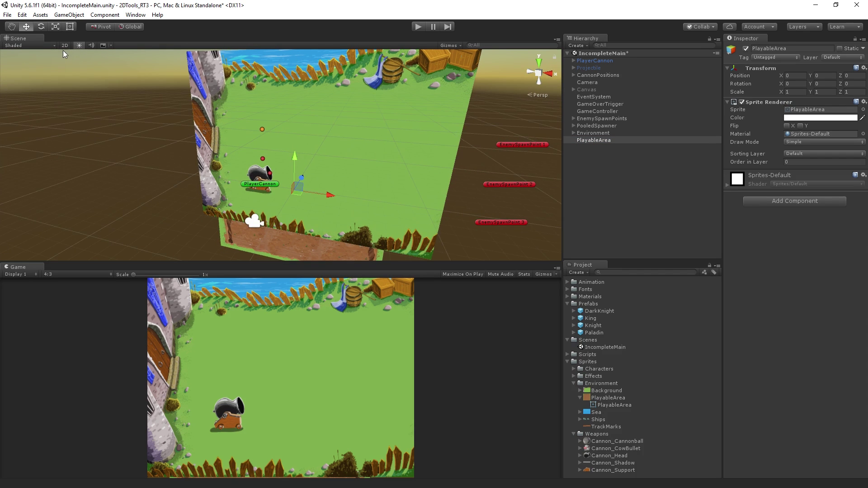
pyautogui.click(65, 45)
pyautogui.click(64, 46)
pyautogui.keyDown('alt'); pyautogui.moveTo(343, 122); pyautogui.dragTo(479, 159); pyautogui.keyUp('alt')
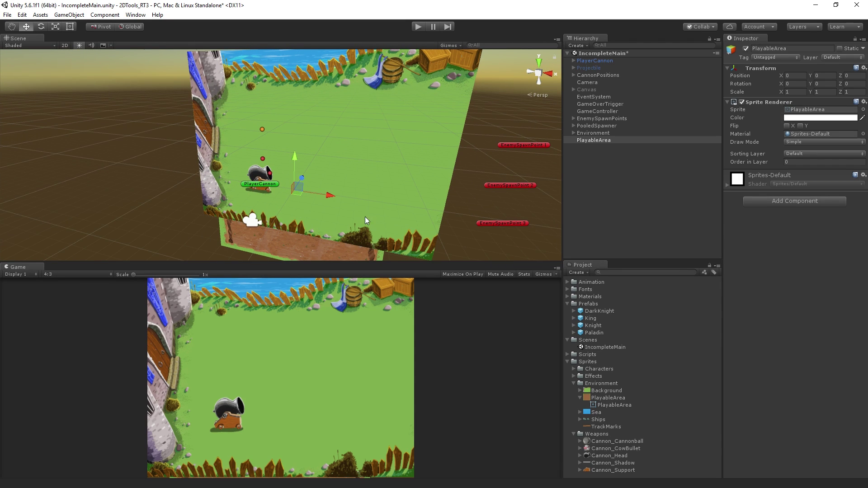
pyautogui.click(66, 45)
pyautogui.press('t')
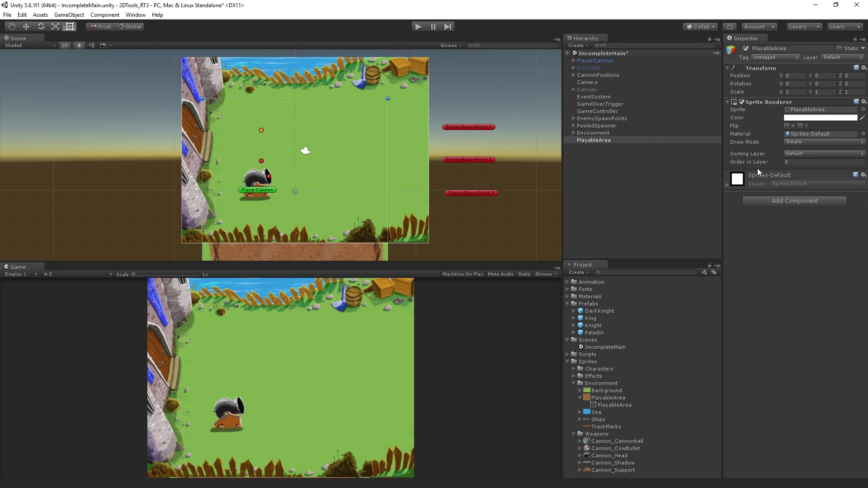
# Open the Sprite Renderer's Sorting Layer dropdown for the PlayableArea sprite.
pyautogui.click(744, 156)
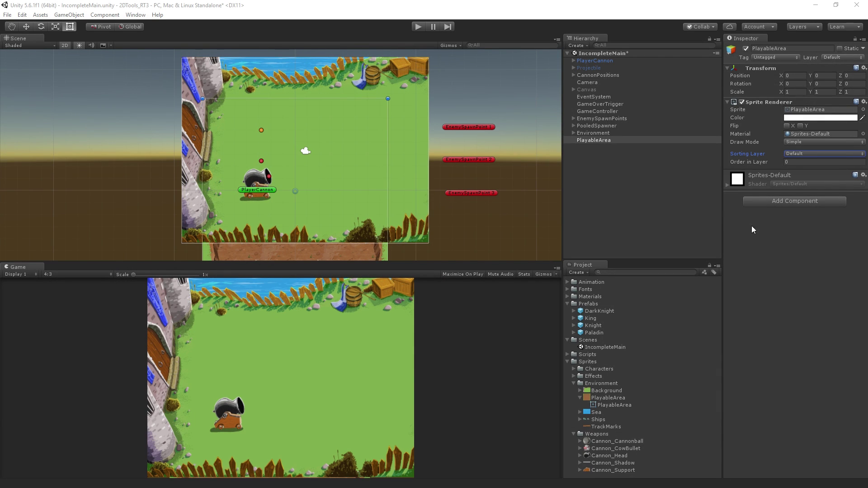
pyautogui.click(863, 154)
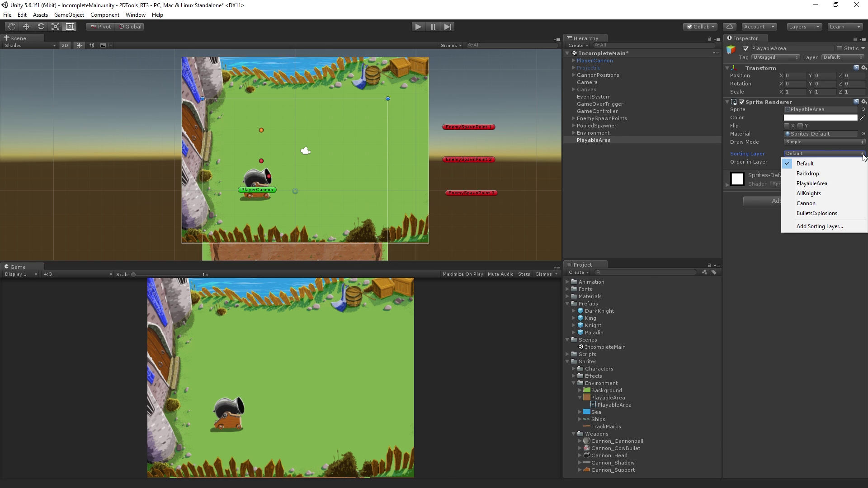
pyautogui.click(861, 230)
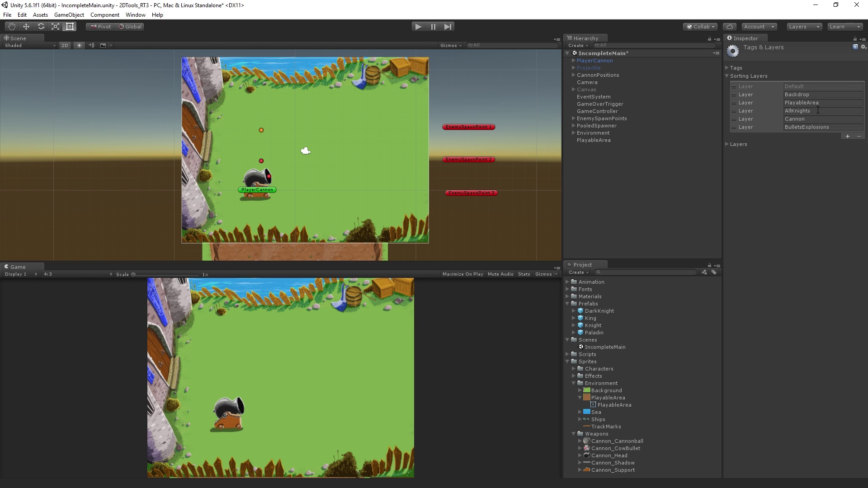
pyautogui.click(824, 94)
pyautogui.click(830, 102)
pyautogui.click(736, 105)
pyautogui.click(832, 103)
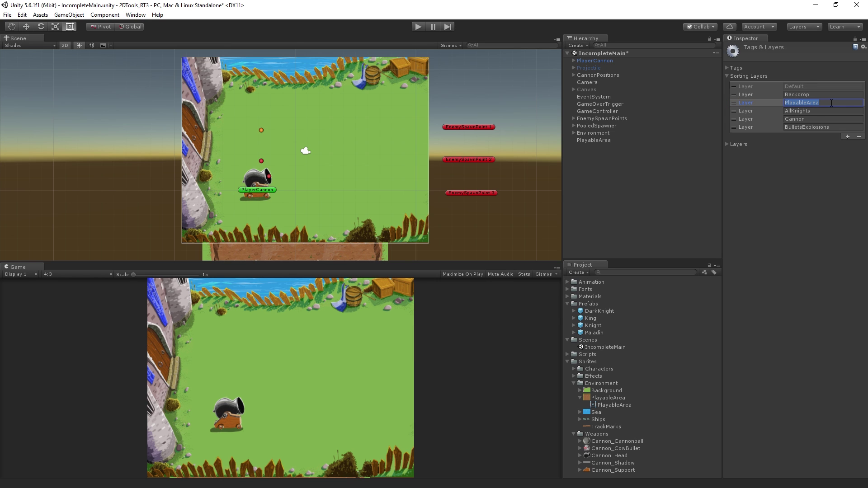
pyautogui.click(832, 111)
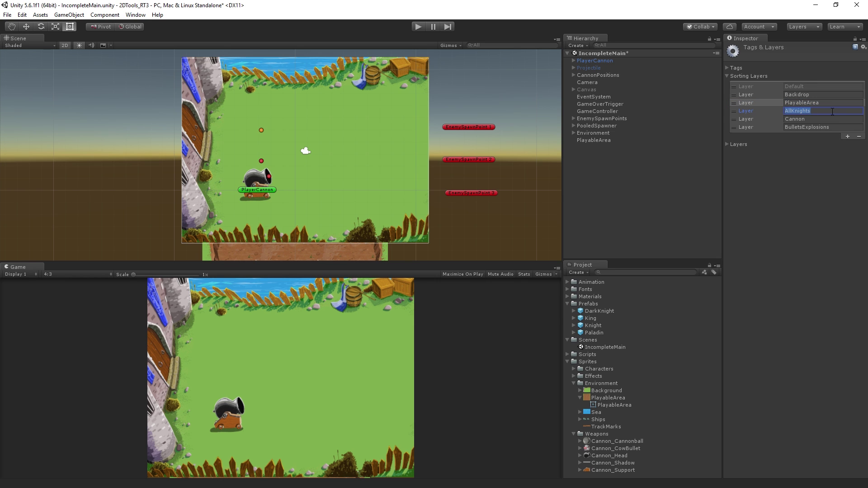
pyautogui.click(836, 119)
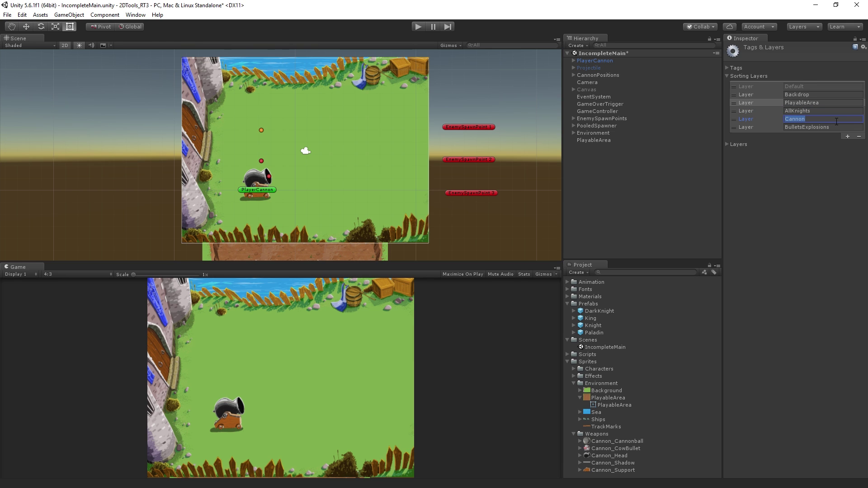
pyautogui.click(836, 127)
pyautogui.click(822, 210)
pyautogui.click(847, 137)
pyautogui.click(827, 135)
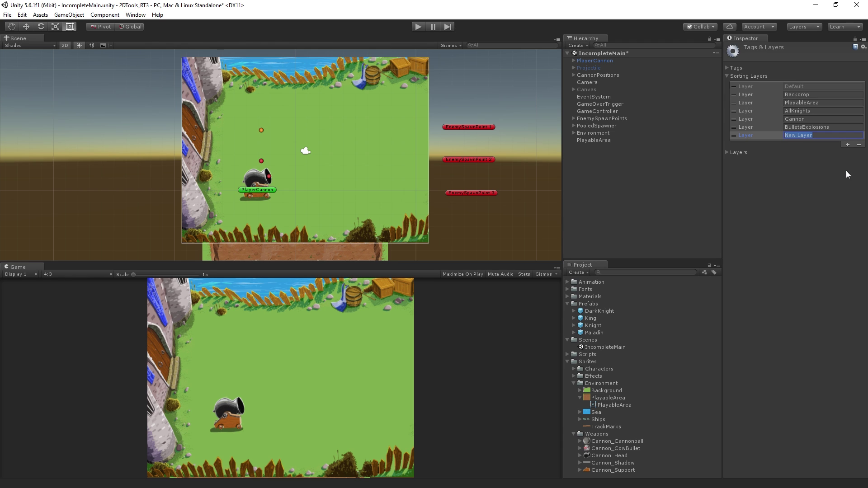
pyautogui.moveTo(745, 135); pyautogui.dragTo(764, 146)
pyautogui.click(792, 105)
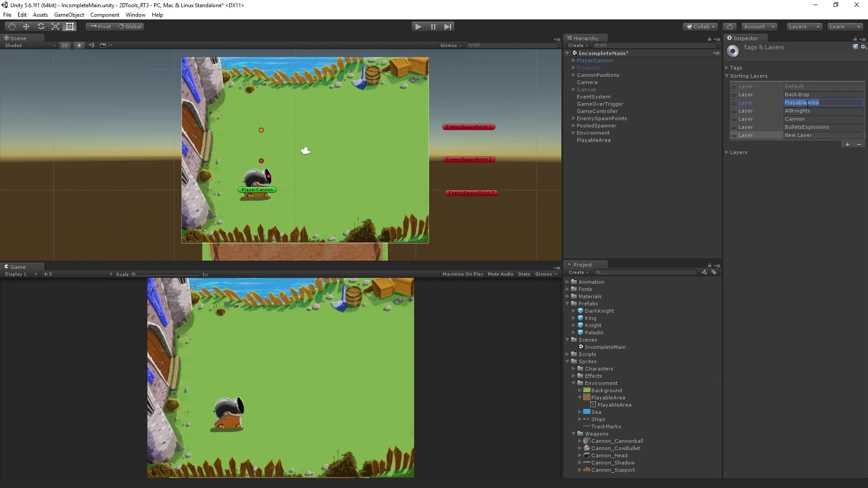
pyautogui.click(766, 137)
pyautogui.click(858, 144)
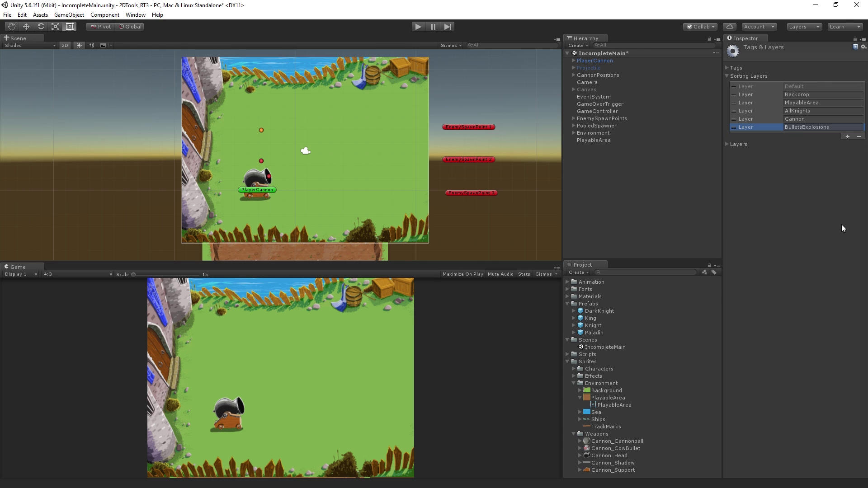
pyautogui.click(762, 111)
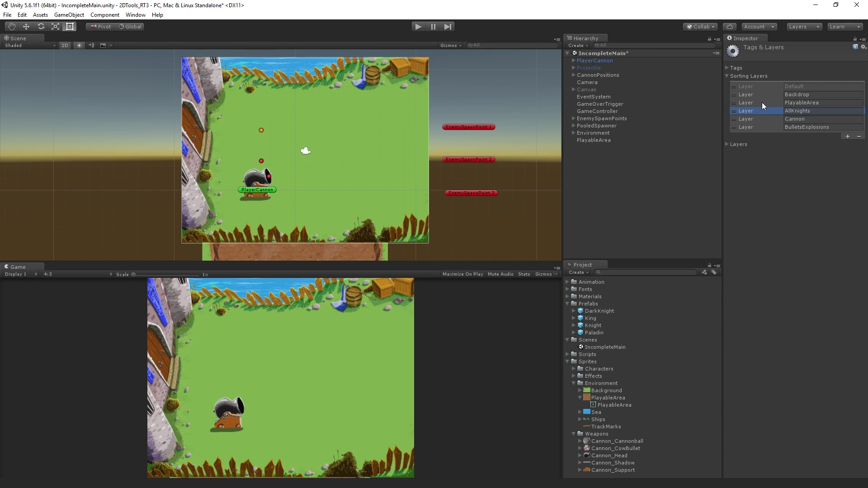
pyautogui.click(762, 102)
# Put PlayableArea on the PlayableArea sorting layer and nudge it right to 2.22, 0.26, 0.
pyautogui.click(606, 140)
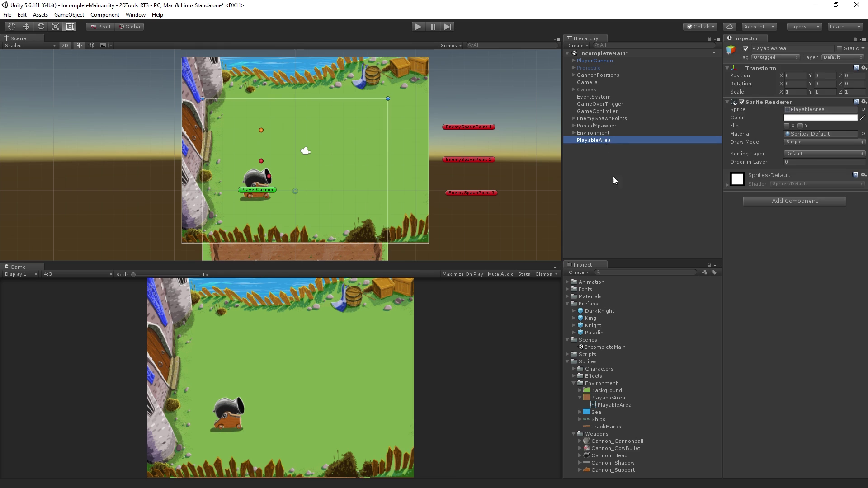
pyautogui.click(823, 154)
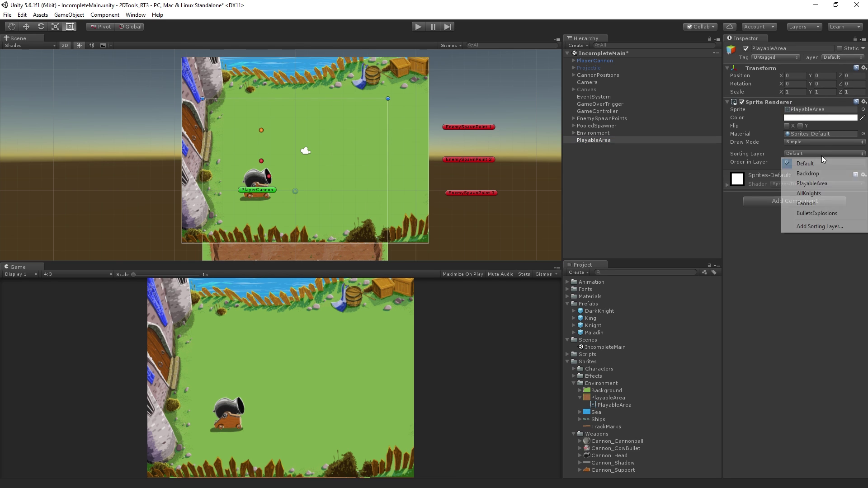
pyautogui.click(843, 183)
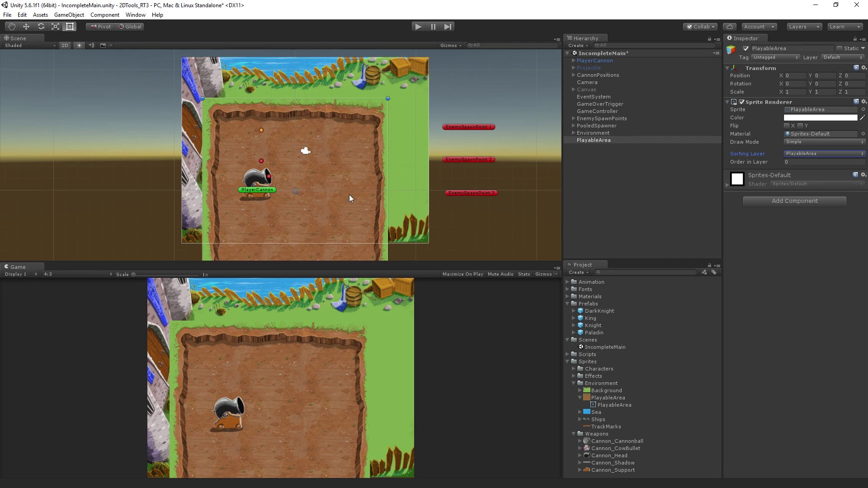
pyautogui.moveTo(349, 195); pyautogui.dragTo(328, 178)
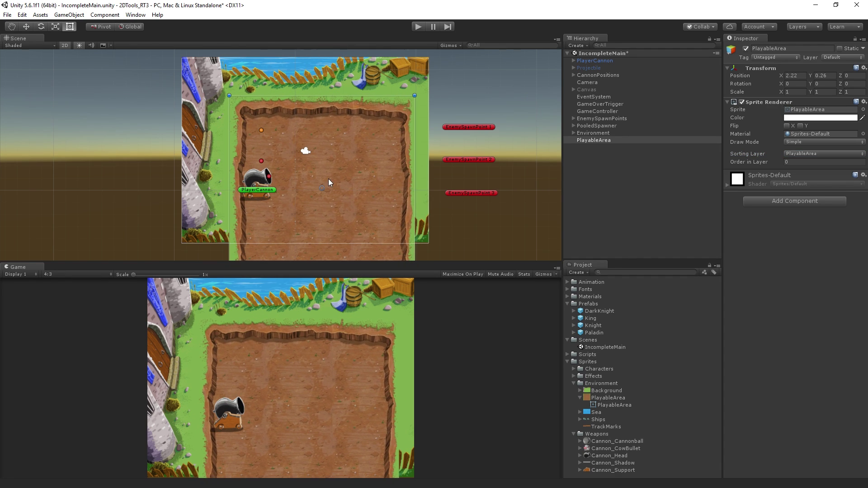
pyautogui.scroll(-2, 344, 156)
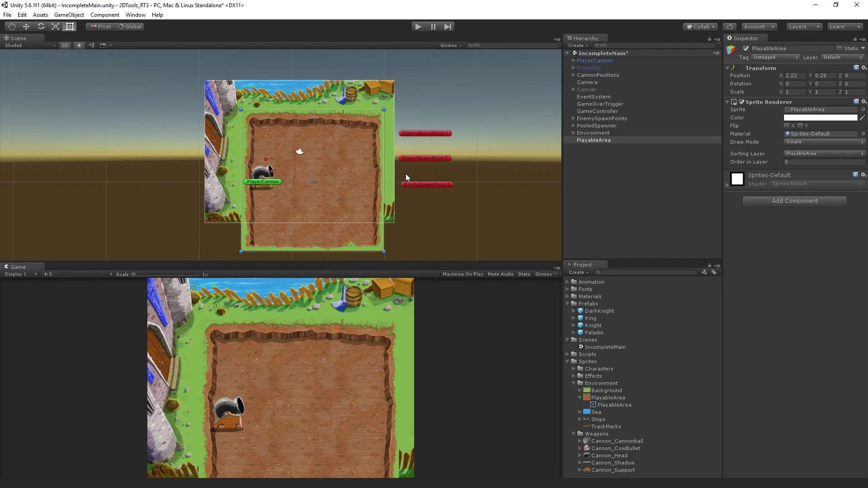
# Reshape the dirt field with the Rect tool to scale 1.19842 by 0.67561, then select its texture.
pyautogui.moveTo(383, 145); pyautogui.dragTo(414, 149)
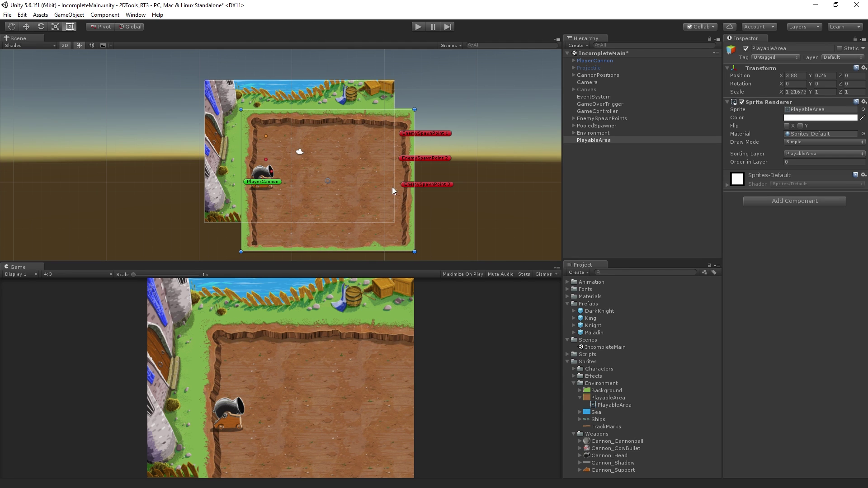
pyautogui.moveTo(346, 252); pyautogui.dragTo(354, 203)
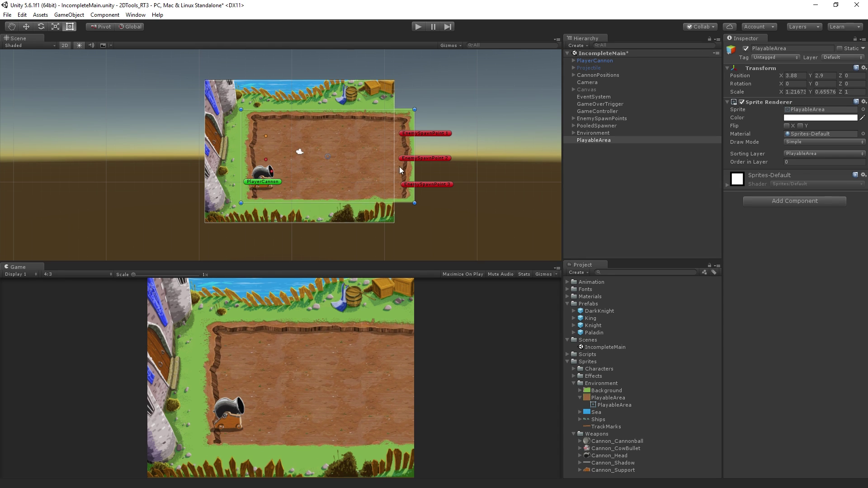
pyautogui.moveTo(414, 145)
pyautogui.mouseDown()
pyautogui.moveTo(555, 153)
pyautogui.moveTo(410, 154)
pyautogui.mouseUp()
pyautogui.scroll(1, 335, 146)
pyautogui.scroll(1, 335, 146)
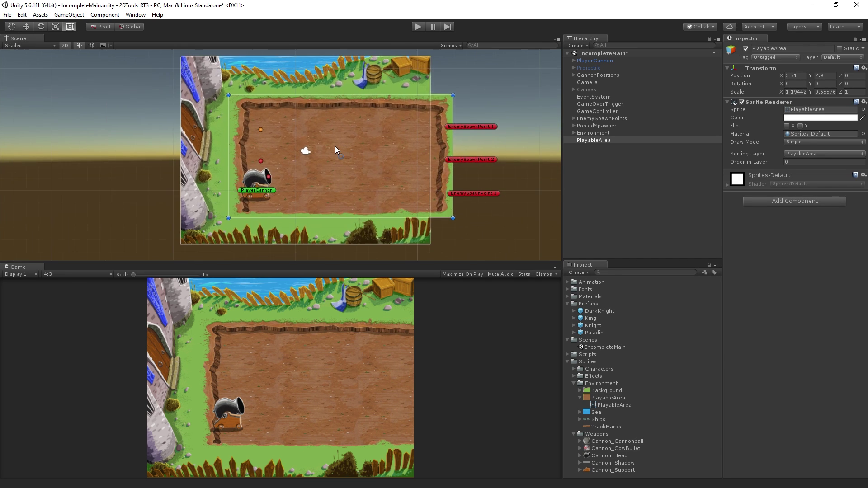
pyautogui.scroll(1, 343, 170)
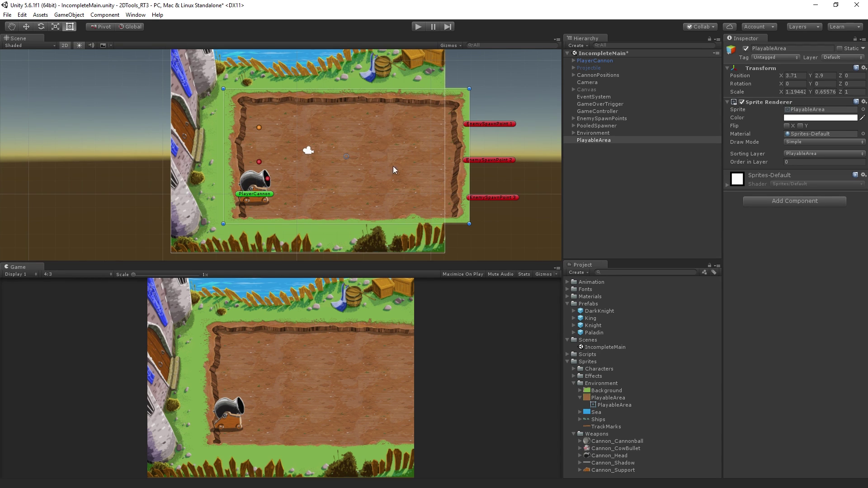
pyautogui.moveTo(326, 224); pyautogui.dragTo(326, 228)
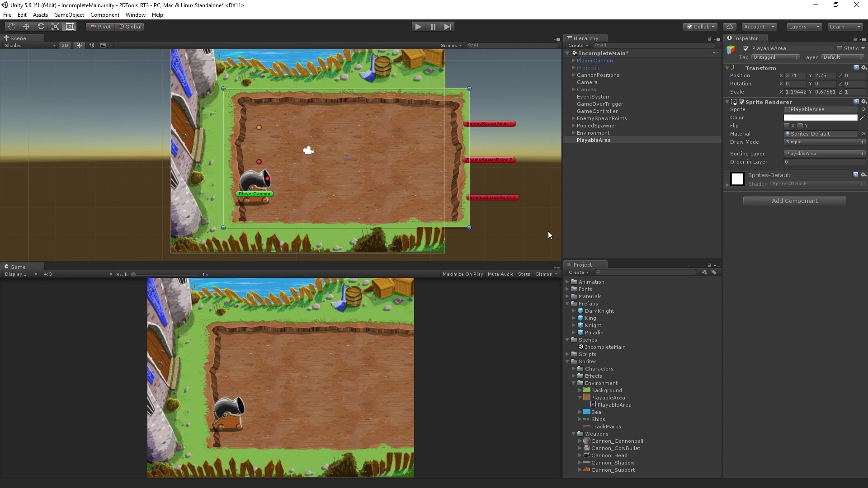
pyautogui.click(637, 397)
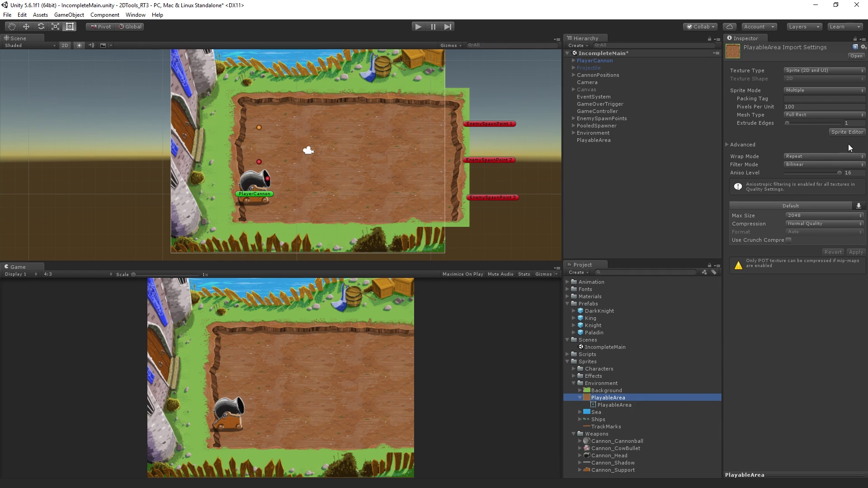
# Open the PlayableArea texture in the Sprite Editor, keeping Sprite Mode at Multiple.
pyautogui.click(847, 132)
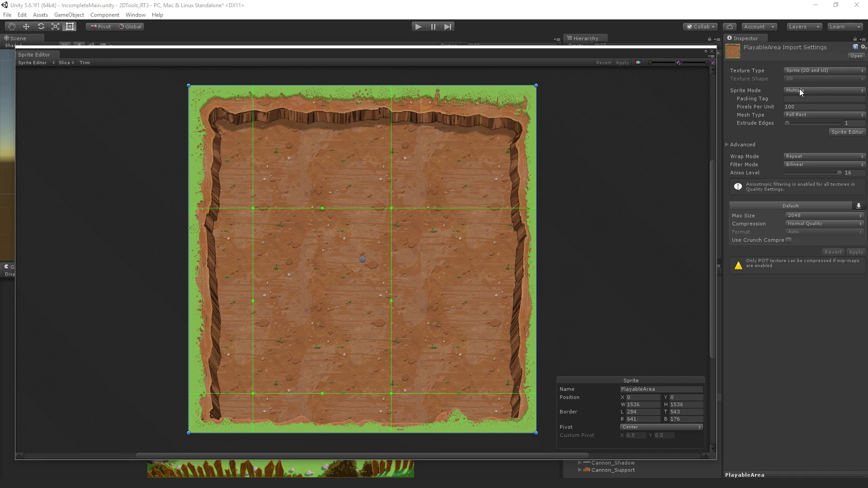
pyautogui.click(829, 91)
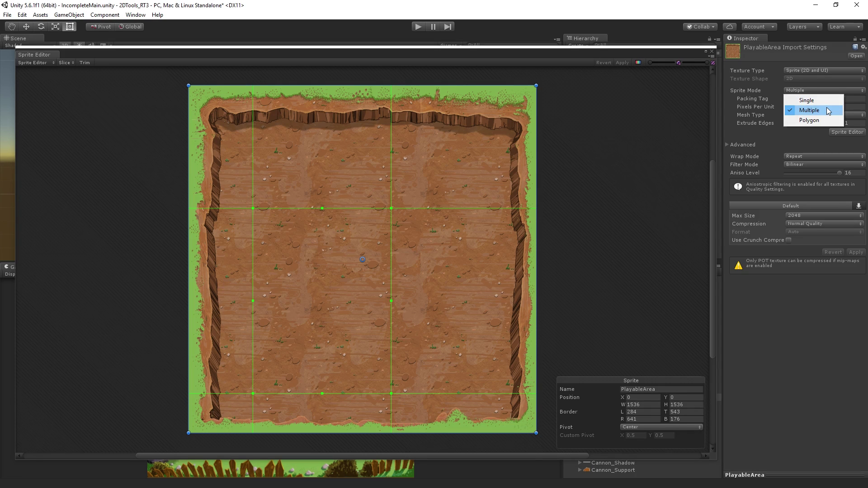
# With Sprite Mode left at Multiple, raise the top slice border slightly, then switch to the 9-slicing docs.
pyautogui.click(826, 108)
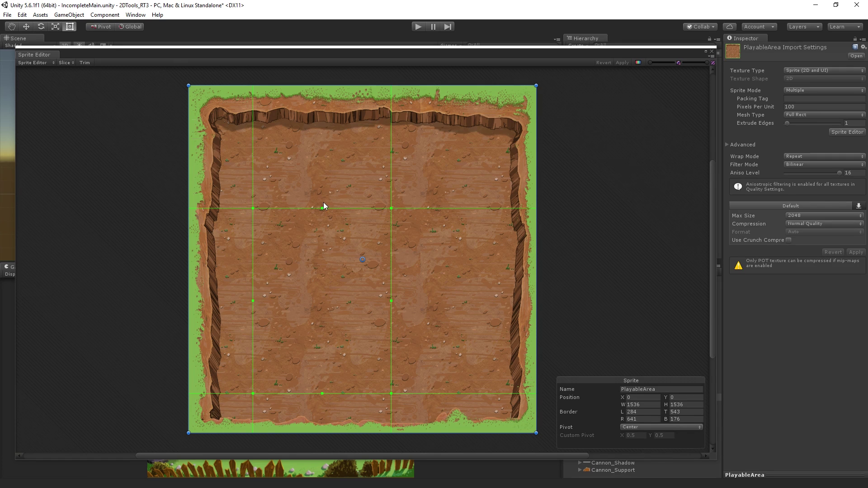
pyautogui.moveTo(322, 208); pyautogui.dragTo(318, 206)
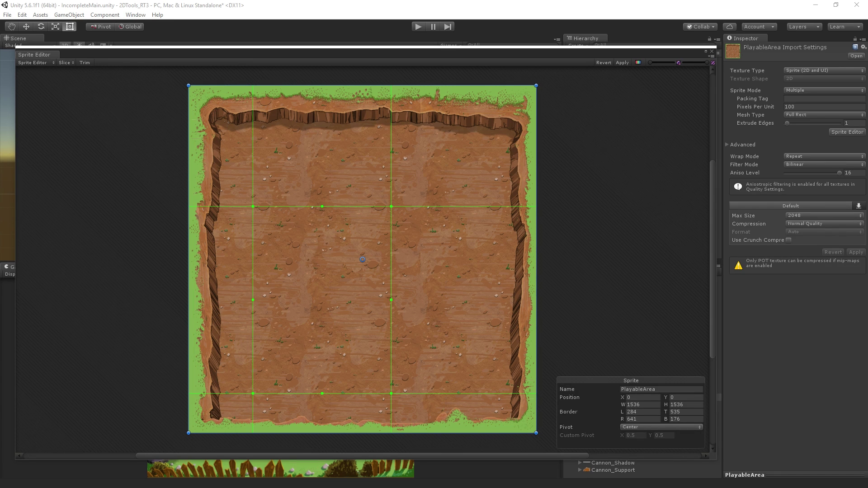
pyautogui.hotkey('alt', 'Tab')
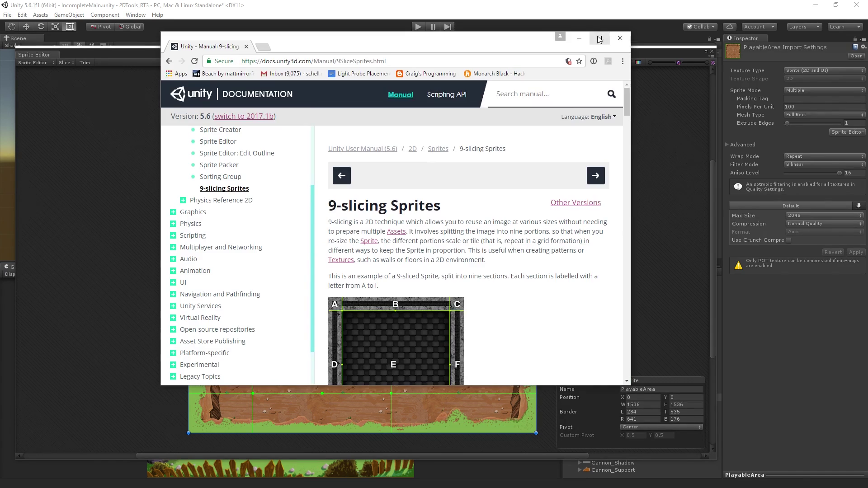
# Maximize the 9-slicing manual page, then move the browser aside and set the top border to 589.
pyautogui.click(604, 36)
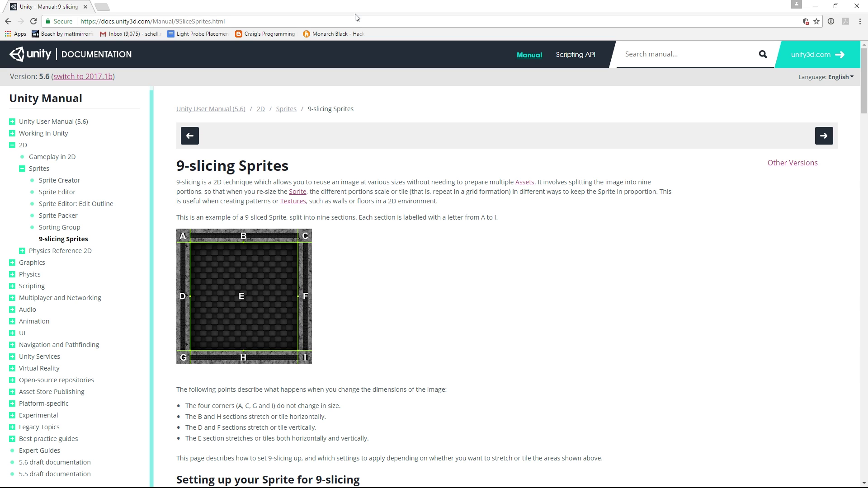
pyautogui.moveTo(357, 9); pyautogui.dragTo(867, 120)
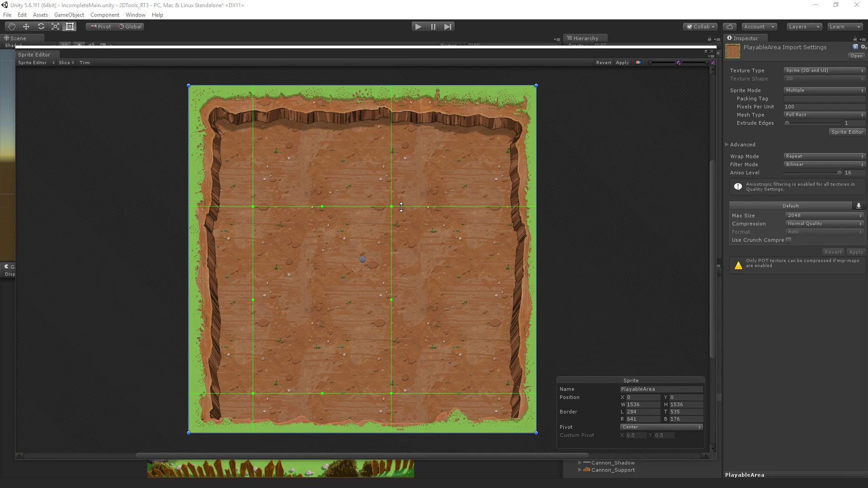
pyautogui.moveTo(378, 207); pyautogui.dragTo(432, 219)
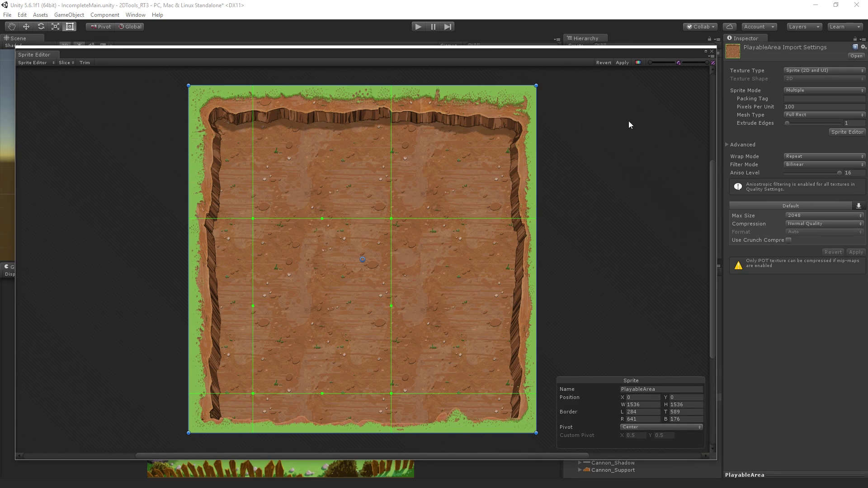
# Apply the border changes, close the Sprite Editor, and reselect the PlayableArea object.
pyautogui.click(623, 62)
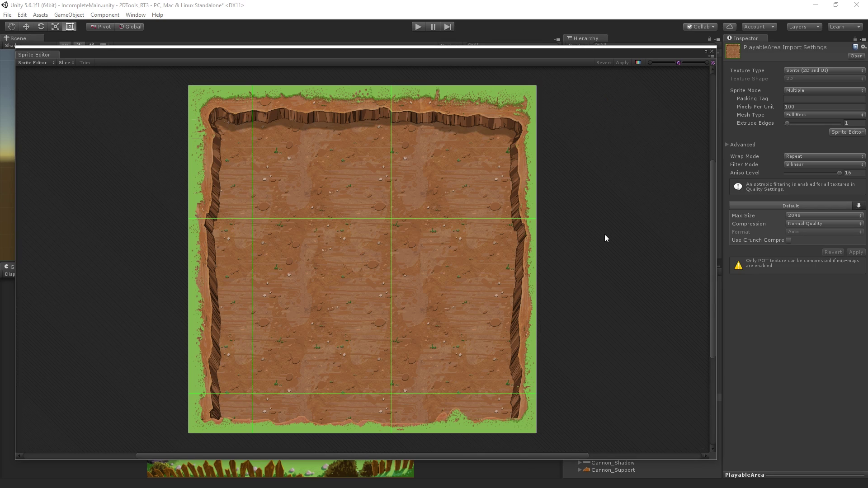
pyautogui.click(713, 53)
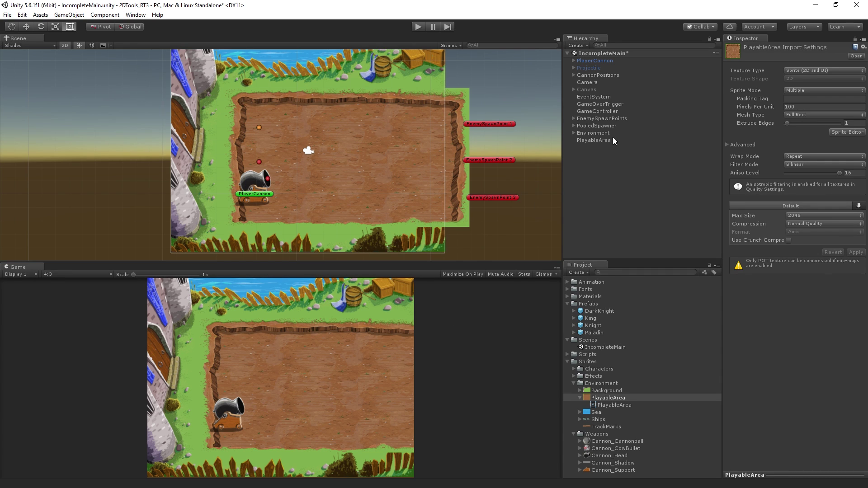
pyautogui.click(594, 140)
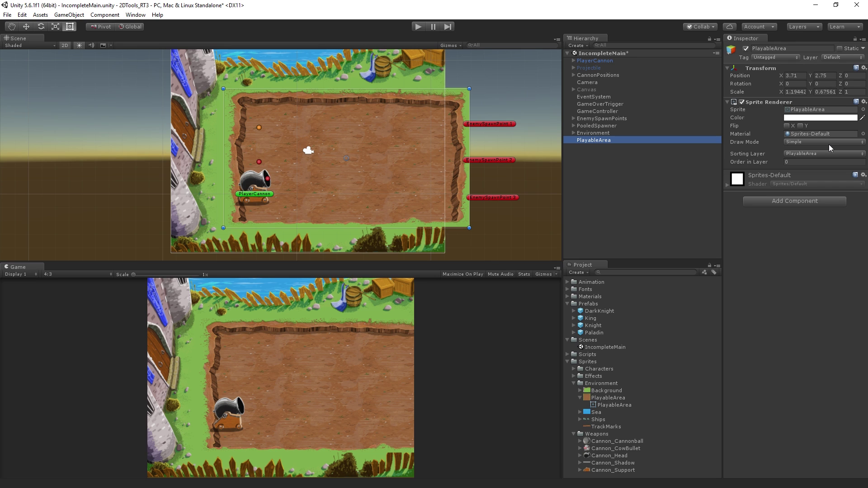
# Stretch the dirt field wider and set its Draw Mode to Sliced.
pyautogui.moveTo(468, 133)
pyautogui.mouseDown()
pyautogui.moveTo(519, 136)
pyautogui.moveTo(452, 140)
pyautogui.moveTo(503, 145)
pyautogui.moveTo(496, 148)
pyautogui.mouseUp()
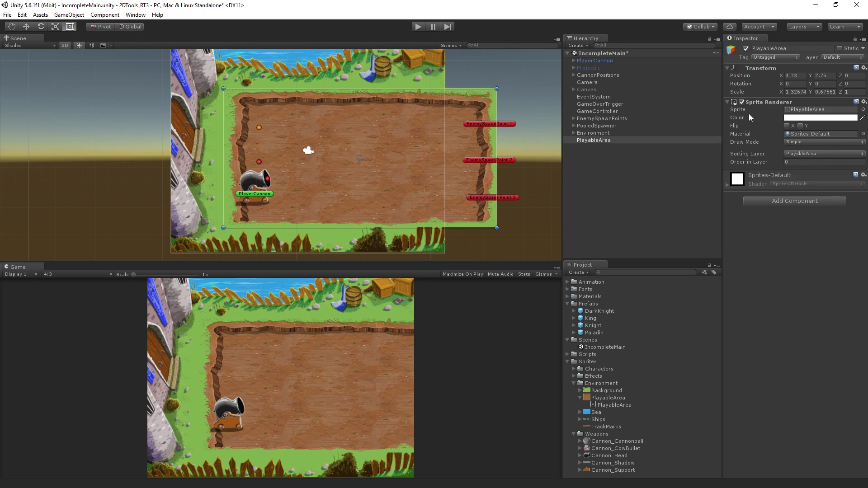
pyautogui.click(799, 142)
pyautogui.click(812, 164)
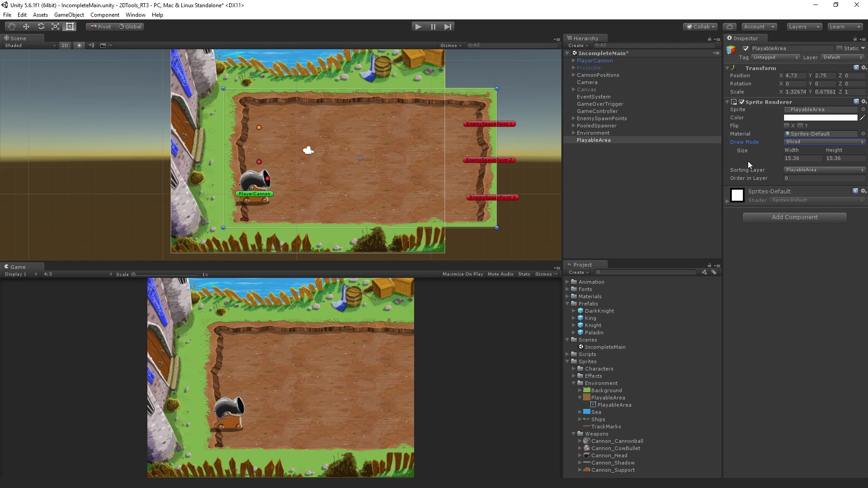
# Resize the sliced dirt field to 12.34739 by 15.36 so it fits the ground.
pyautogui.click(430, 162)
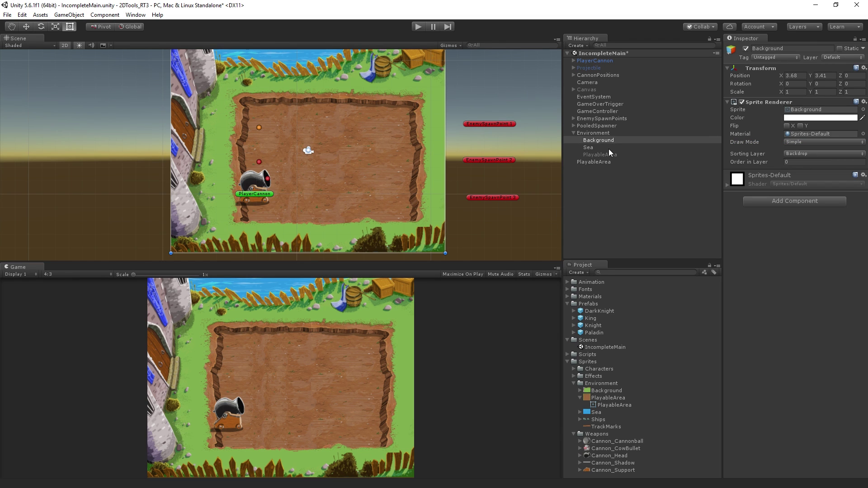
pyautogui.click(593, 161)
pyautogui.moveTo(429, 147); pyautogui.dragTo(441, 168)
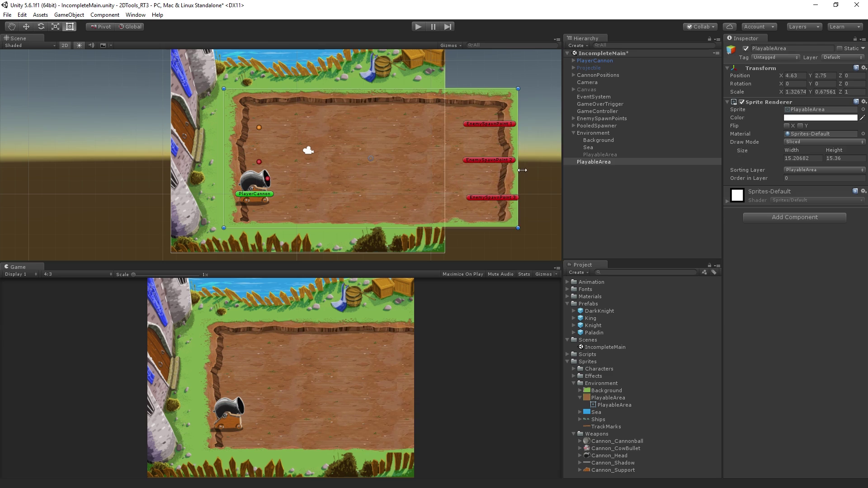
pyautogui.moveTo(522, 170); pyautogui.dragTo(442, 184)
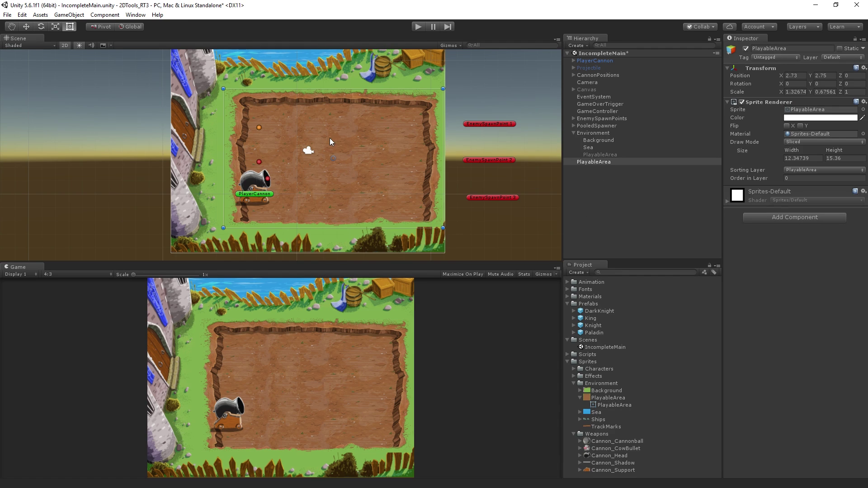
pyautogui.click(588, 161)
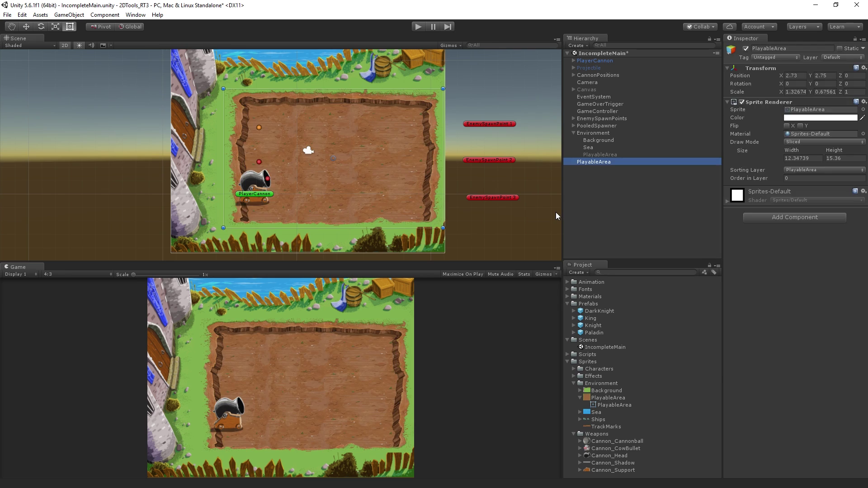
# Delete and re-add PlayableArea on the PlayableArea sorting layer, then move it to 2.71, 0.2, 0.
pyautogui.press('Delete')
pyautogui.moveTo(610, 398); pyautogui.dragTo(617, 226)
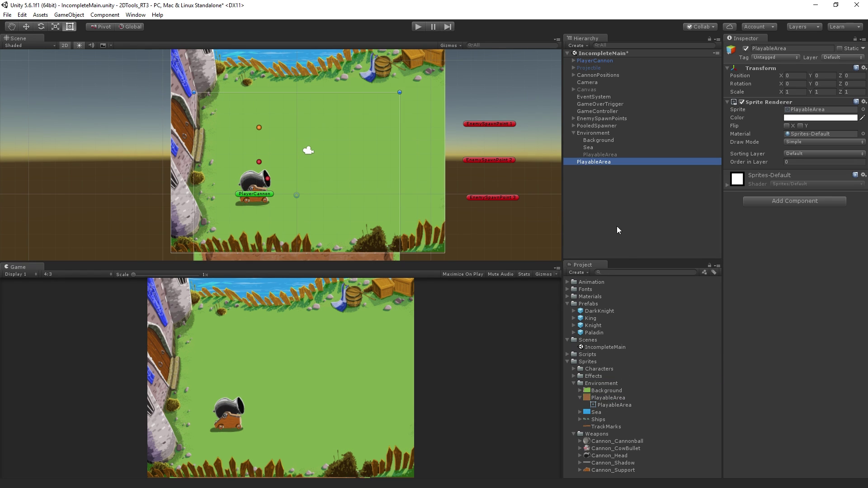
pyautogui.click(809, 154)
pyautogui.click(800, 185)
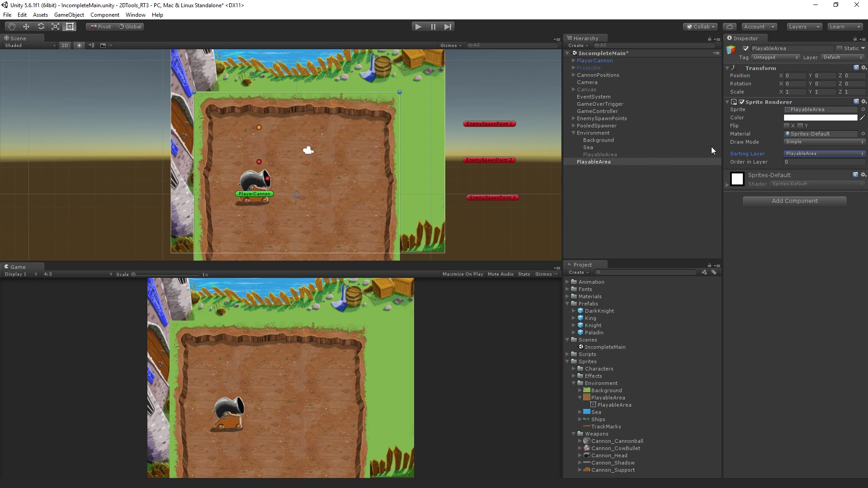
pyautogui.moveTo(324, 192); pyautogui.dragTo(354, 155)
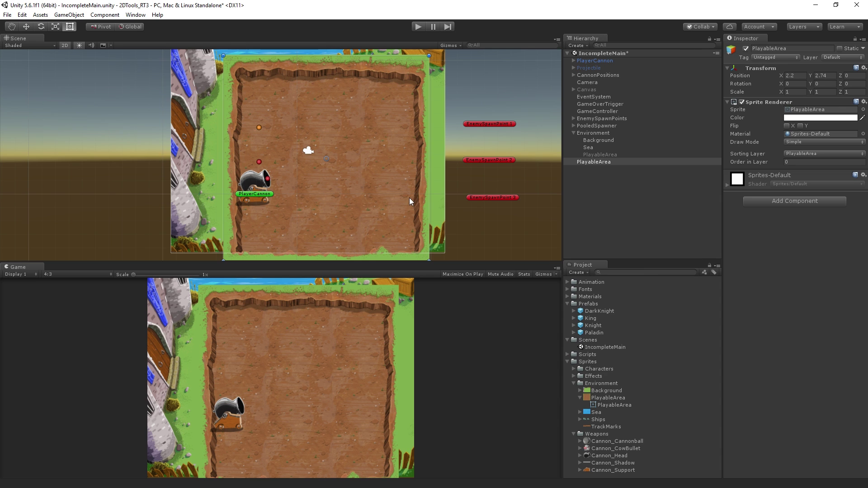
pyautogui.moveTo(381, 208); pyautogui.dragTo(360, 203)
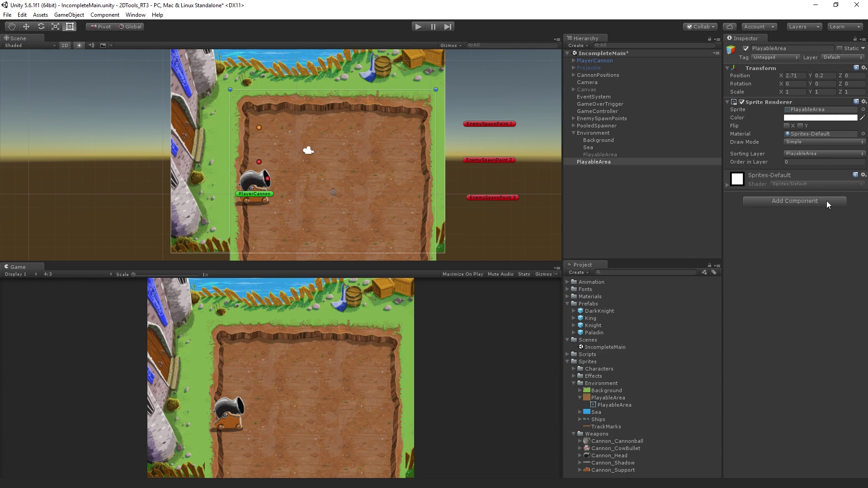
# Set PlayableArea's Sprite Renderer Draw Mode to Sliced.
pyautogui.click(803, 142)
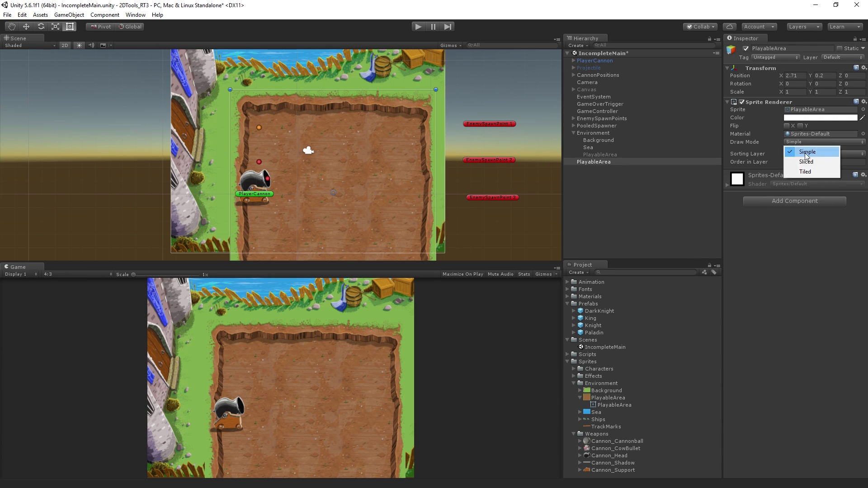
pyautogui.click(594, 162)
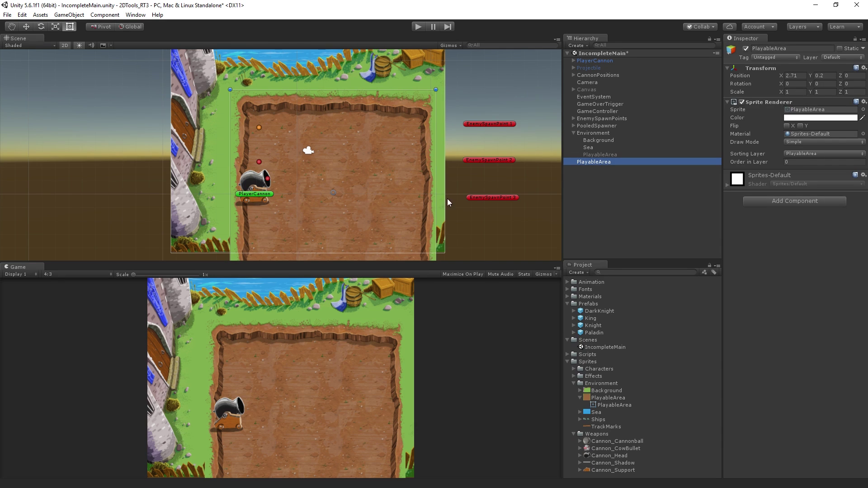
pyautogui.click(810, 142)
pyautogui.click(808, 162)
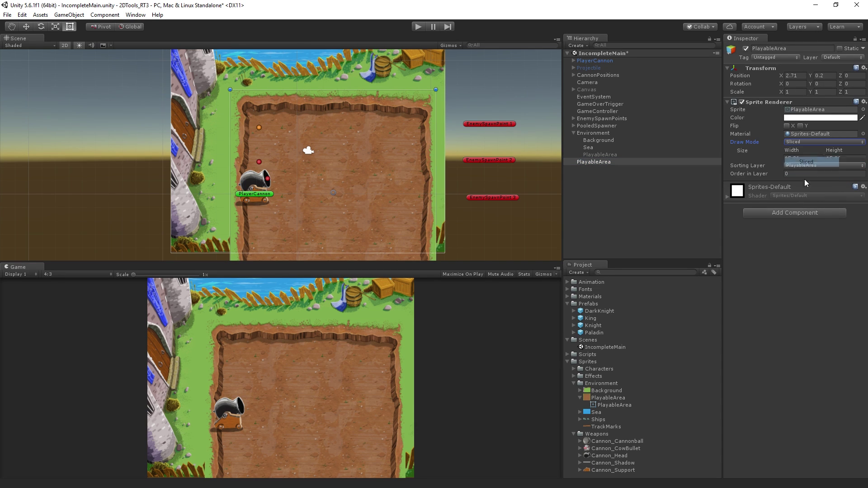
# Resize PlayableArea with the Rect tool handles to about 18.87 by 9.85, wider and shorter.
pyautogui.moveTo(436, 152); pyautogui.dragTo(465, 197)
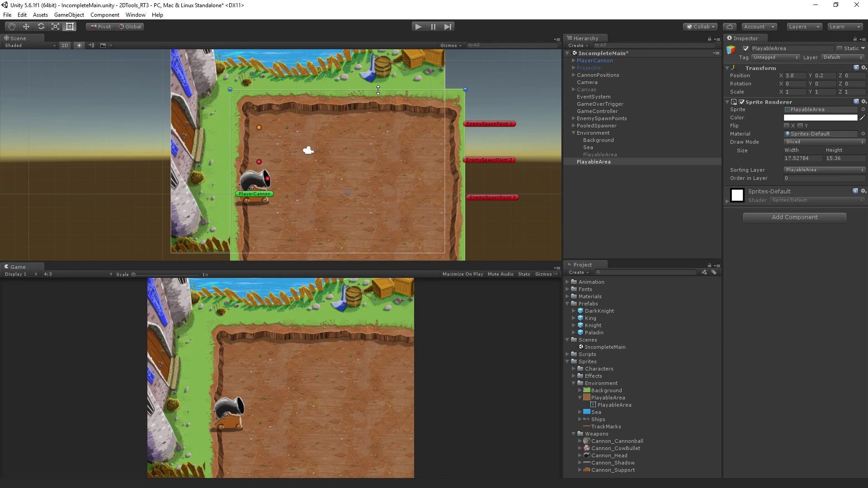
pyautogui.moveTo(376, 90); pyautogui.dragTo(375, 65)
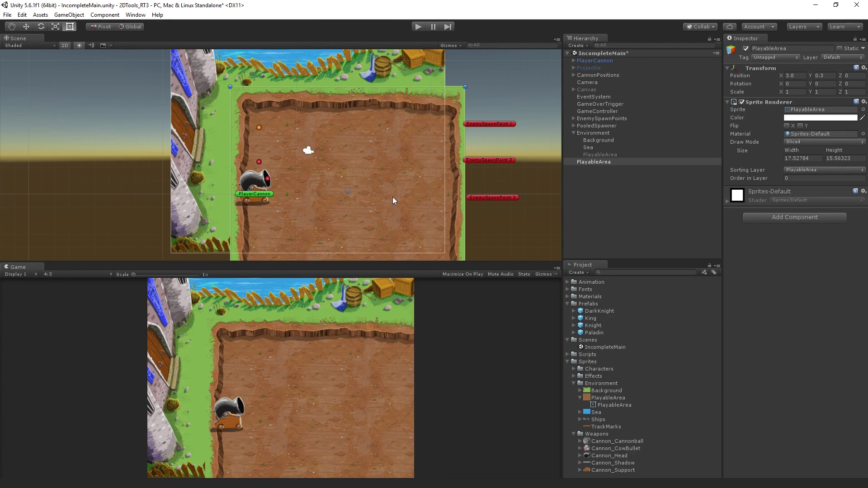
pyautogui.scroll(-2, 411, 202)
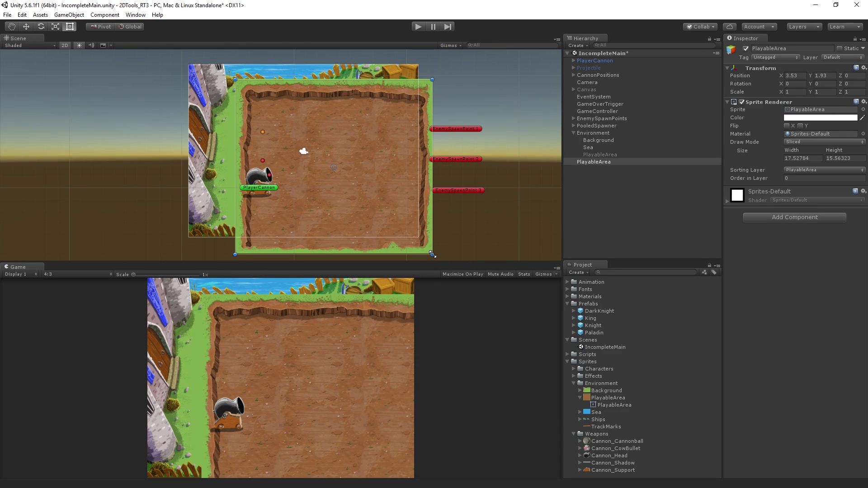
pyautogui.moveTo(432, 255); pyautogui.dragTo(397, 214)
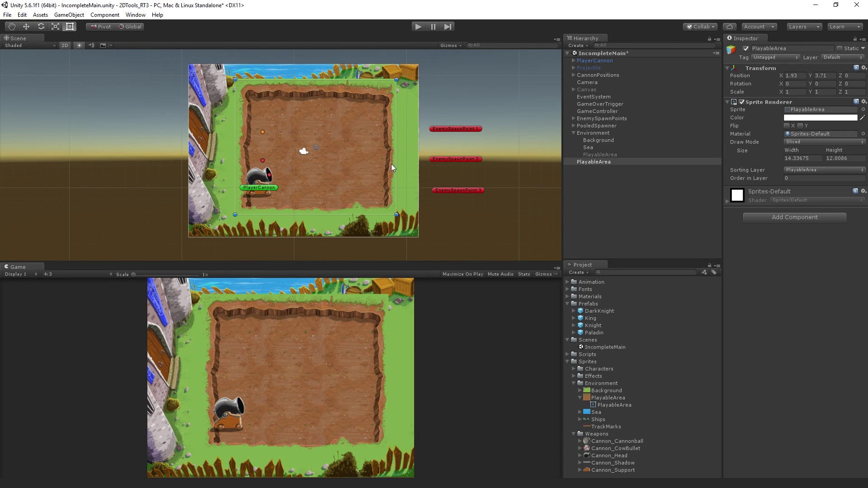
pyautogui.moveTo(337, 216); pyautogui.dragTo(349, 214)
pyautogui.scroll(1, 359, 177)
pyautogui.moveTo(339, 65); pyautogui.dragTo(349, 98)
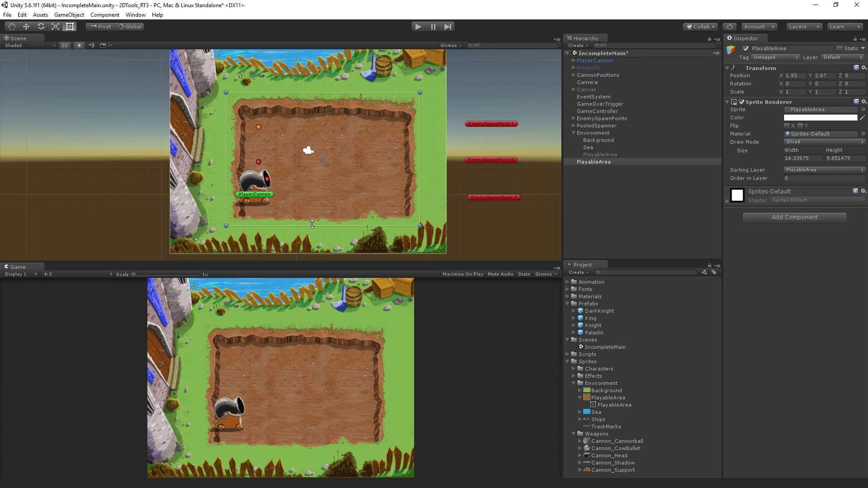
pyautogui.moveTo(227, 179); pyautogui.dragTo(221, 179)
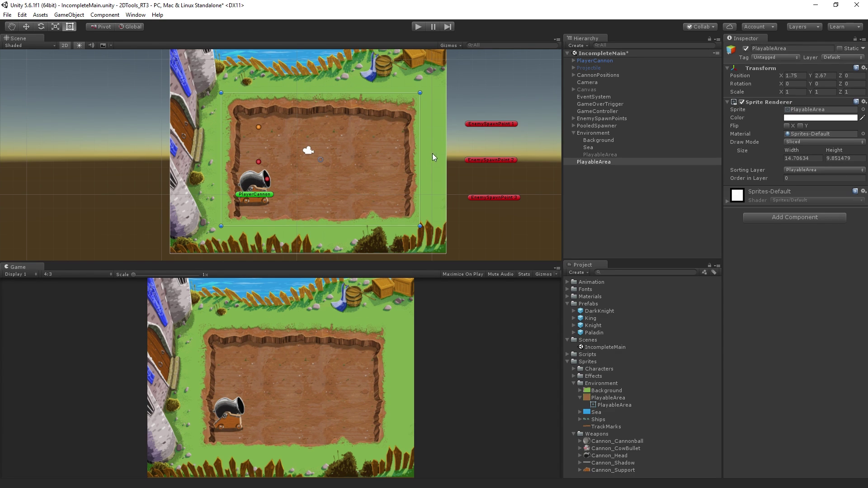
pyautogui.moveTo(420, 152); pyautogui.dragTo(477, 177)
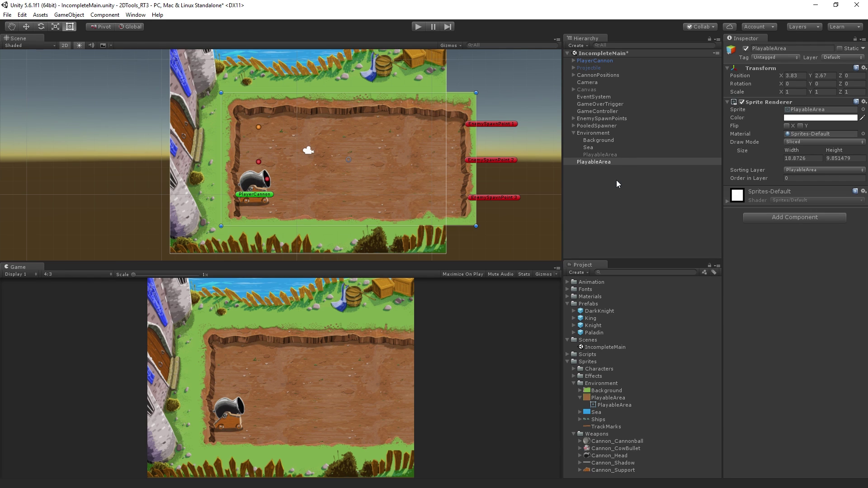
# Switch PlayableArea to Tiled draw mode (Continuous) and widen it to about 20.85 units.
pyautogui.click(823, 143)
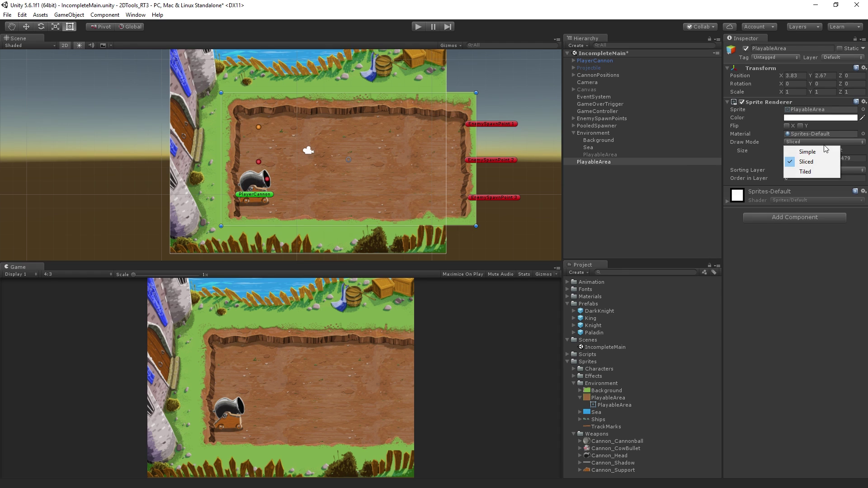
pyautogui.click(825, 172)
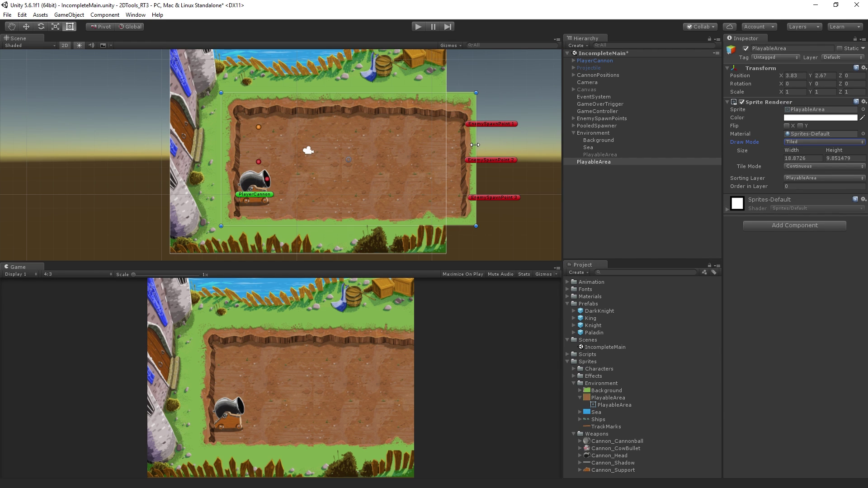
pyautogui.moveTo(475, 145); pyautogui.dragTo(503, 211)
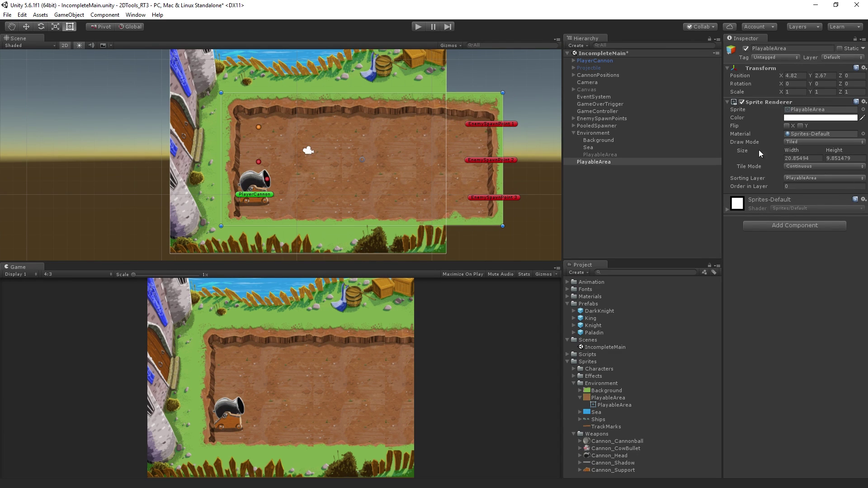
pyautogui.click(611, 398)
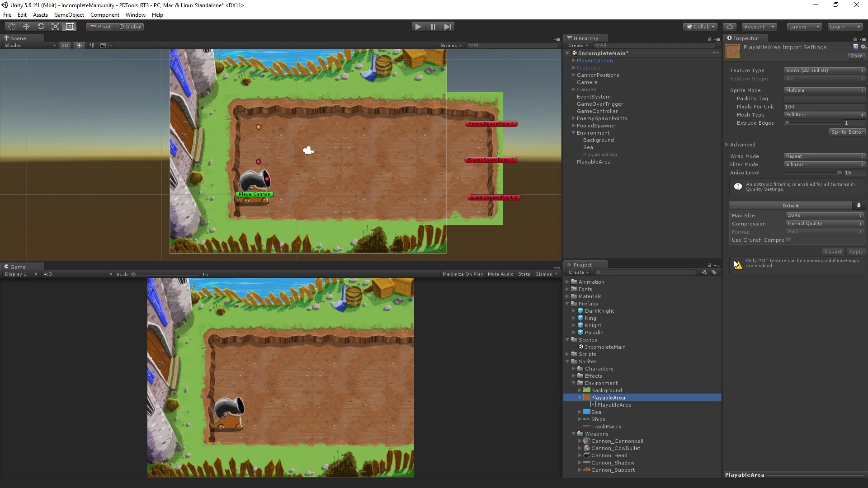
pyautogui.click(847, 132)
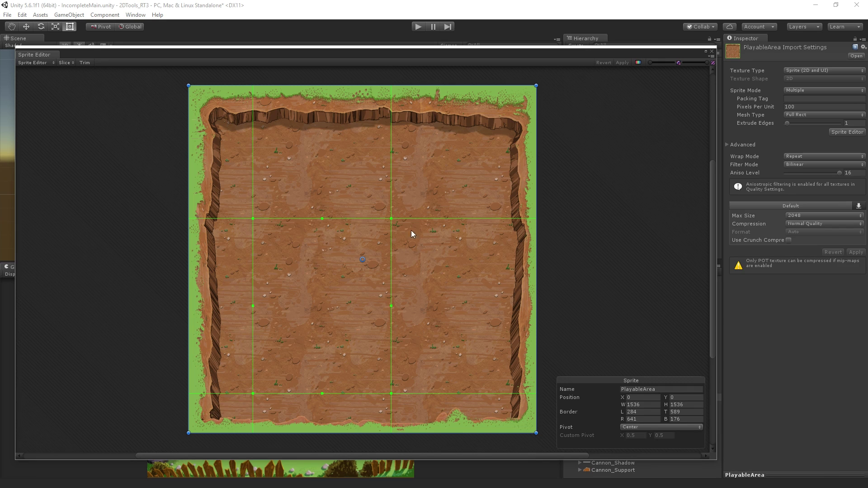
pyautogui.click(712, 51)
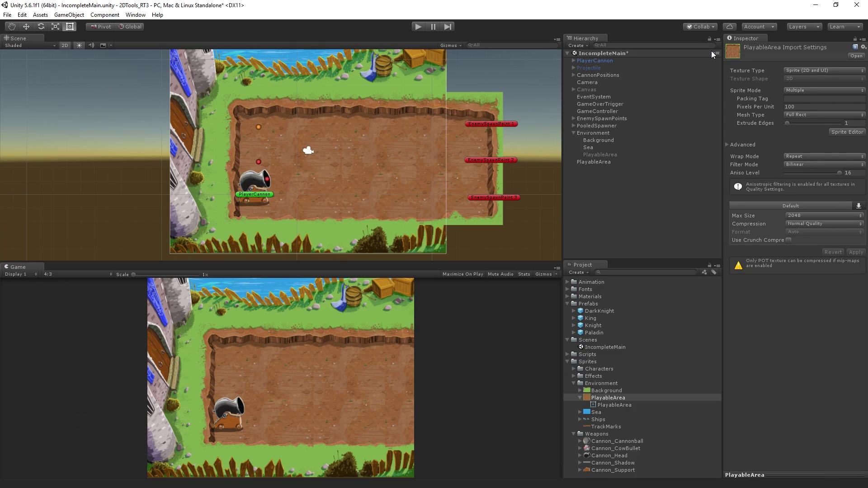
pyautogui.click(501, 142)
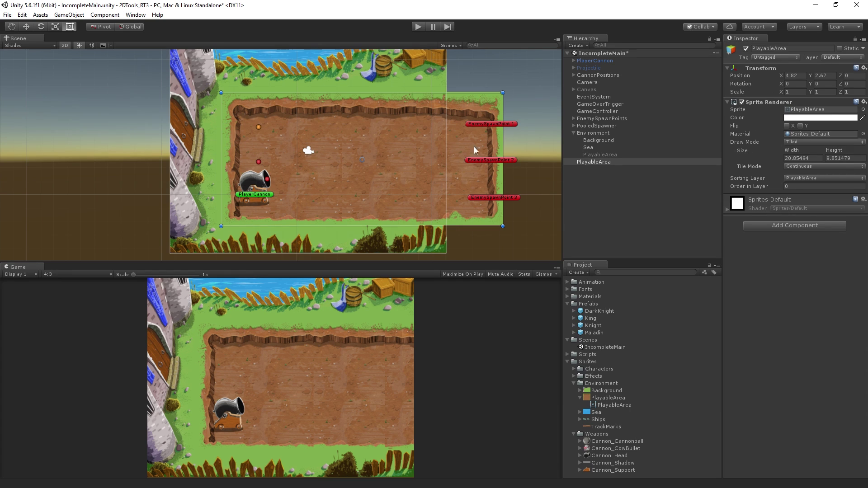
pyautogui.moveTo(502, 143); pyautogui.dragTo(471, 181)
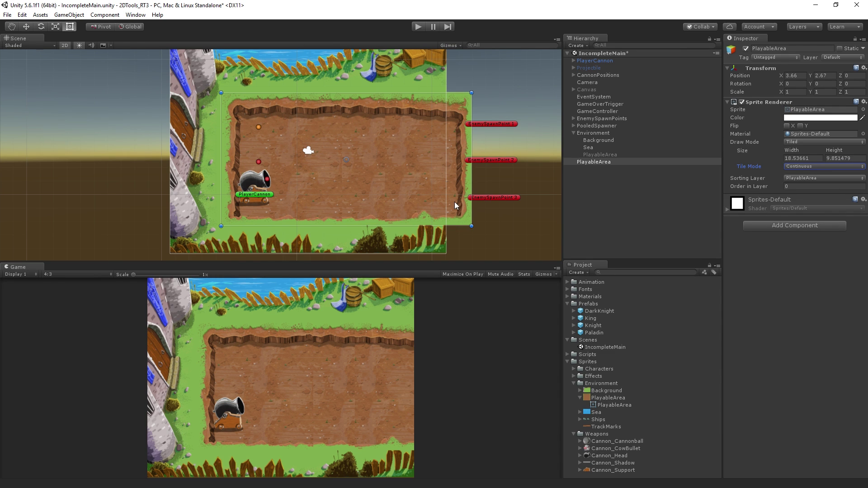
# Zoom the Scene view in and bring up PlayableArea's Tile Mode choices.
pyautogui.scroll(3, 454, 202)
pyautogui.scroll(1, 425, 175)
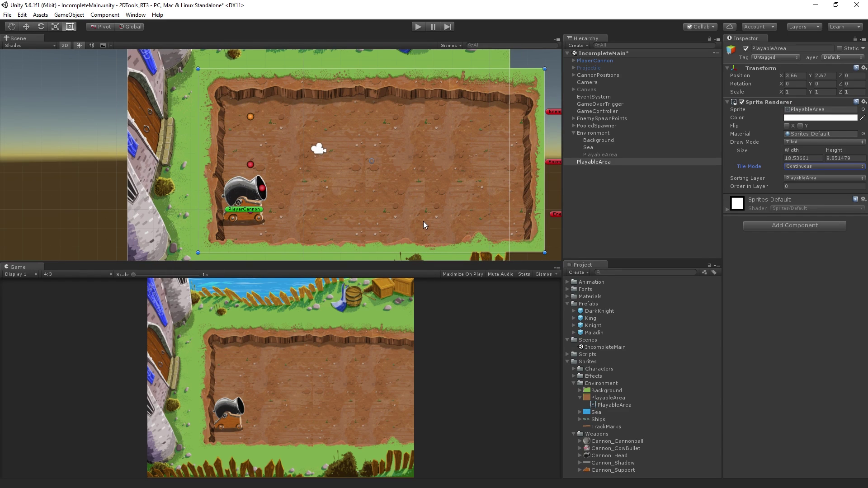
pyautogui.click(811, 166)
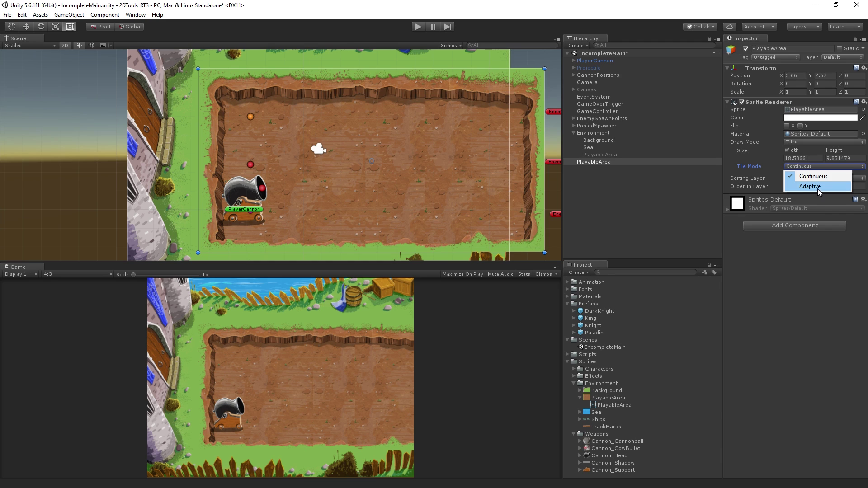
# Set PlayableArea's Tile Mode to Adaptive with a Stretch Value of 0.5.
pyautogui.click(817, 187)
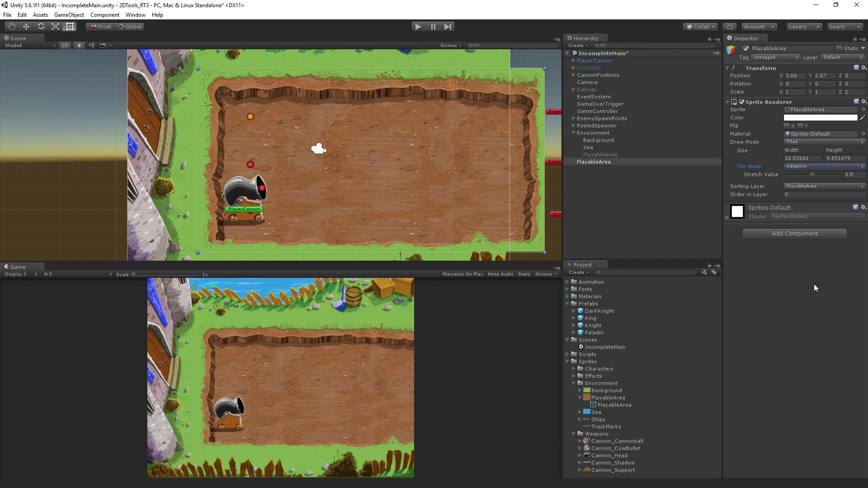
pyautogui.scroll(-1, 456, 159)
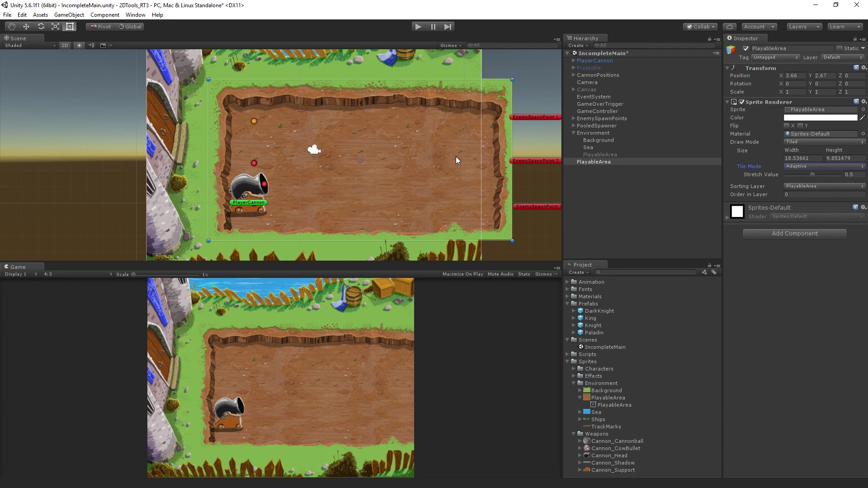
pyautogui.moveTo(758, 176)
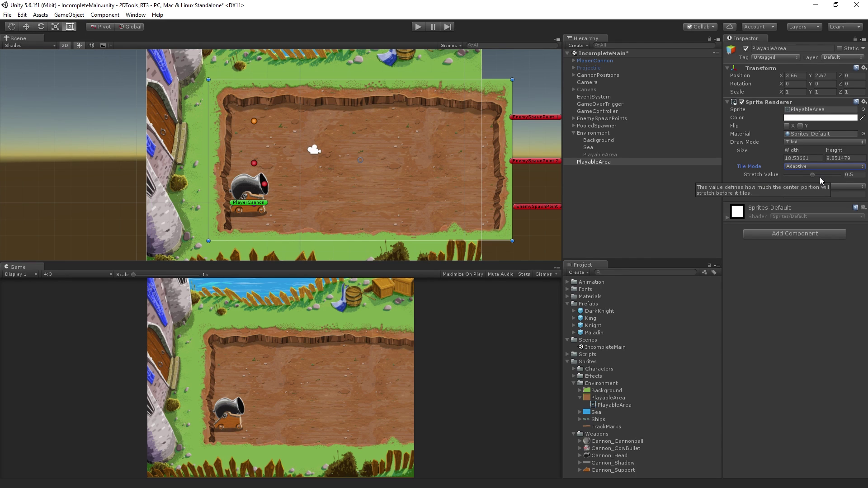
pyautogui.click(859, 175)
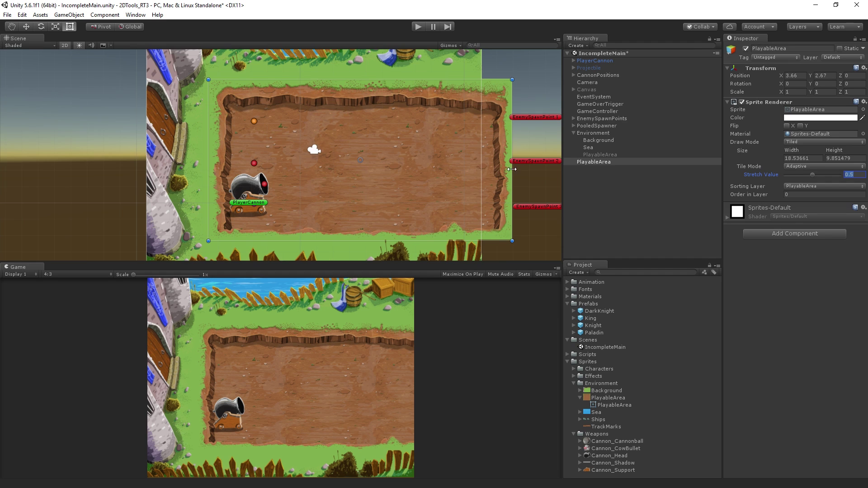
# Widen the tiled PlayableArea field to about 19.8 units.
pyautogui.scroll(-3, 498, 170)
pyautogui.moveTo(443, 156)
pyautogui.mouseDown()
pyautogui.moveTo(481, 156)
pyautogui.moveTo(457, 160)
pyautogui.mouseUp()
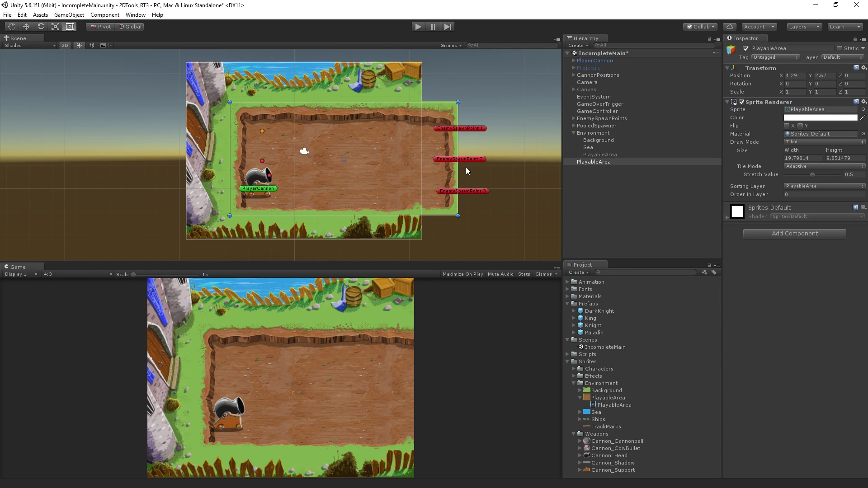
pyautogui.click(814, 166)
# Set PlayableArea's Tile Mode back to Continuous, keeping it 19.8 by 9.85.
pyautogui.click(819, 176)
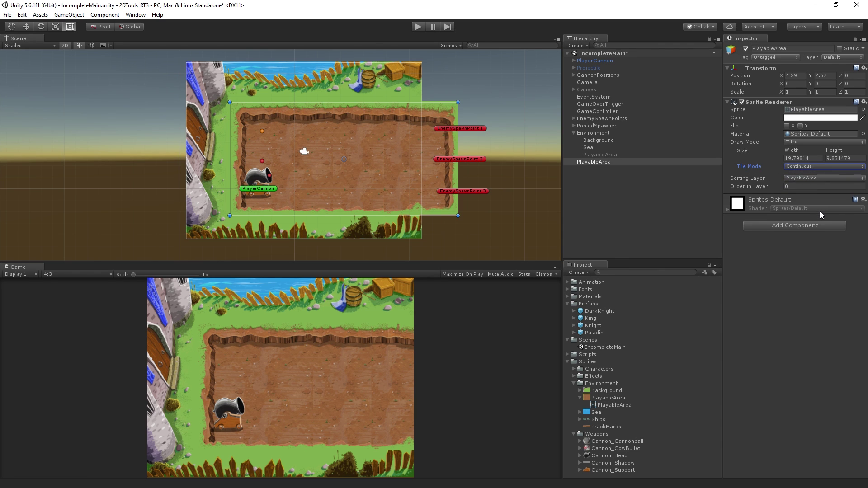